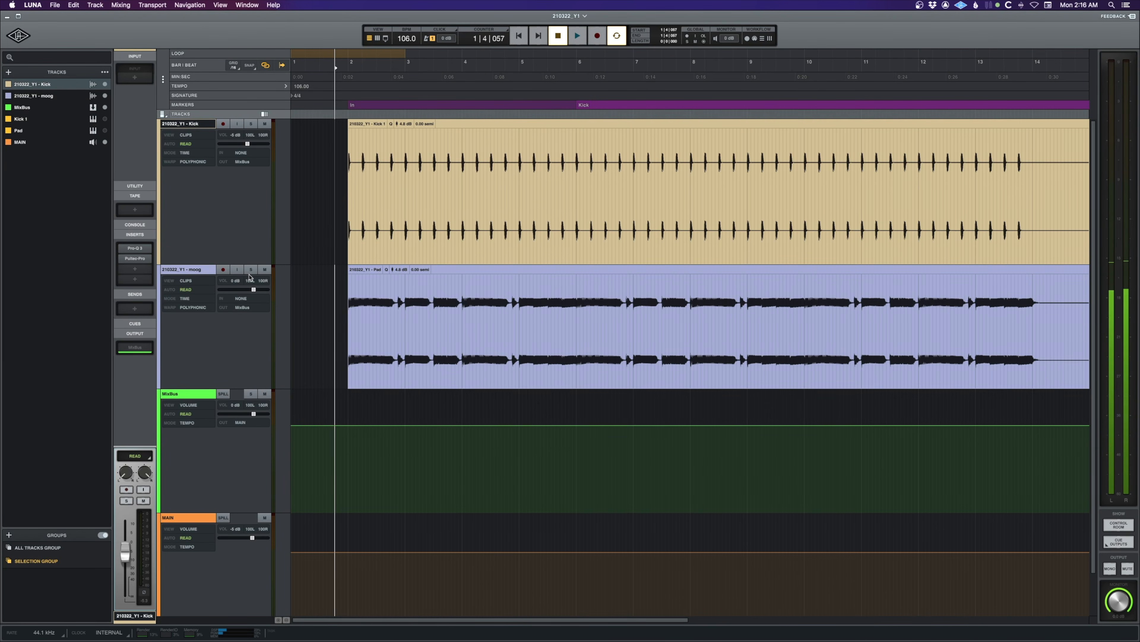
# - Solo the moog track and the Kick track in turn and listen to each on its own
pyautogui.press('space')
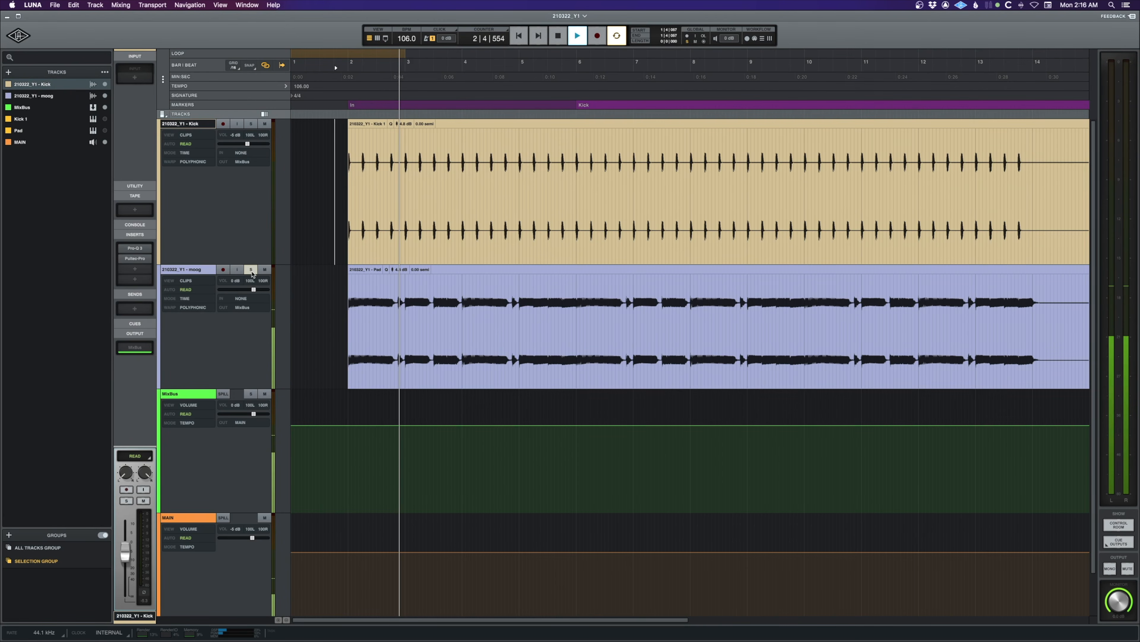
pyautogui.click(251, 269)
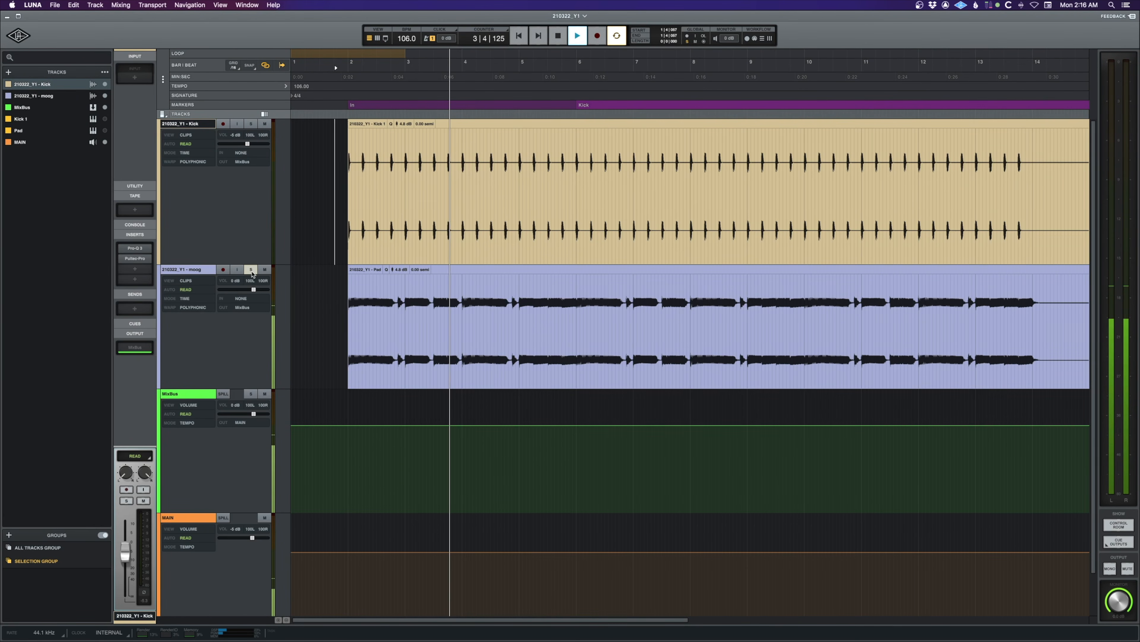
pyautogui.press('space')
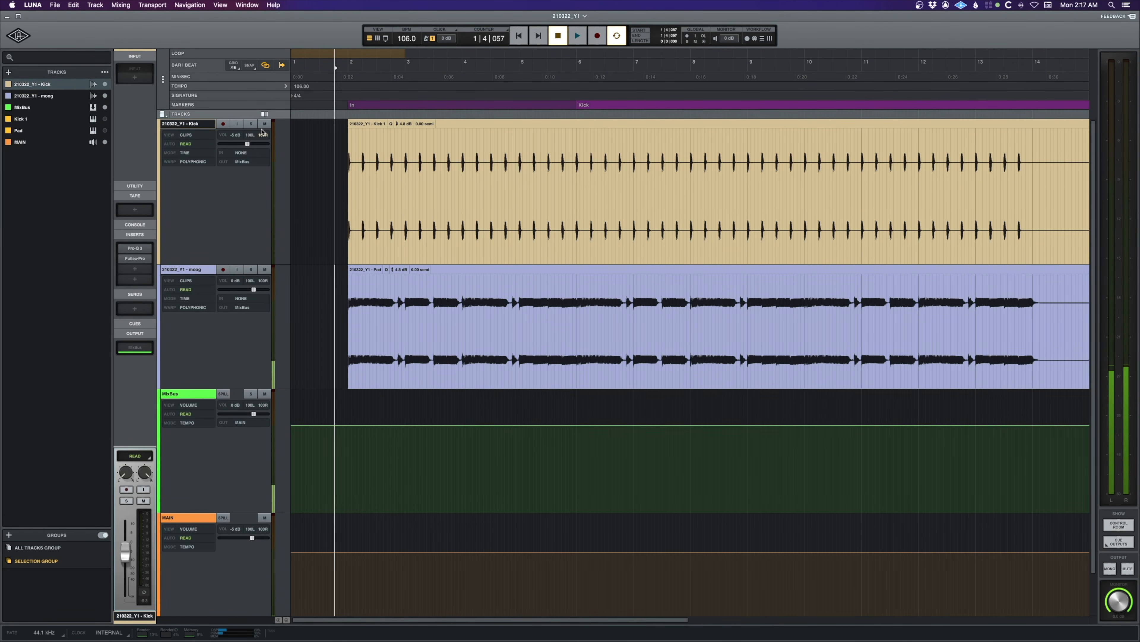
pyautogui.click(251, 124)
pyautogui.press('space')
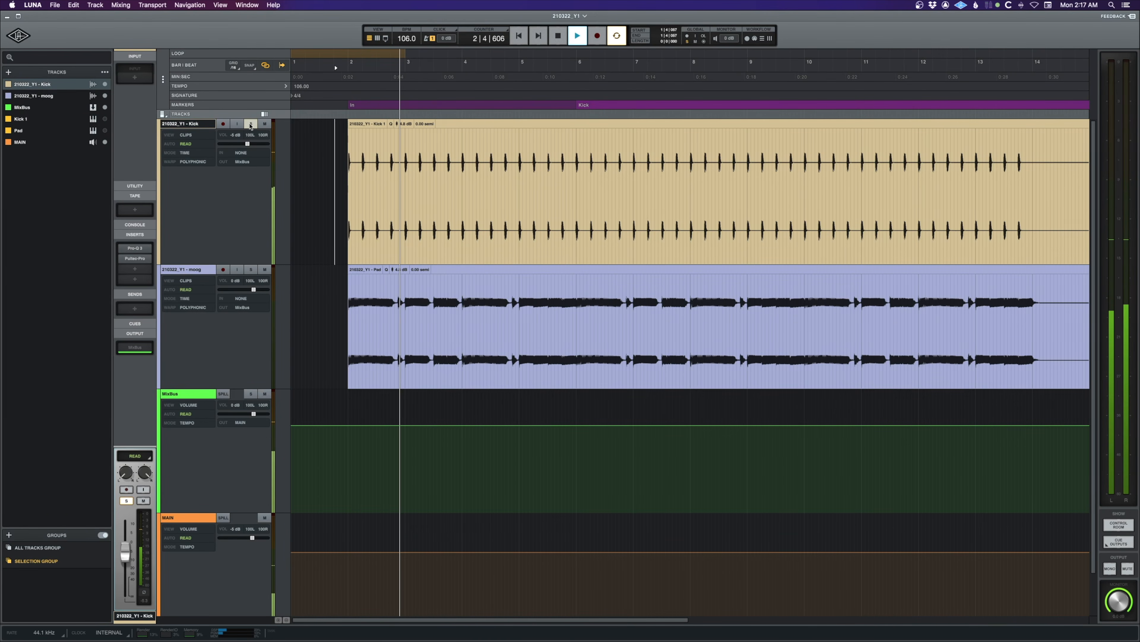
pyautogui.press('space')
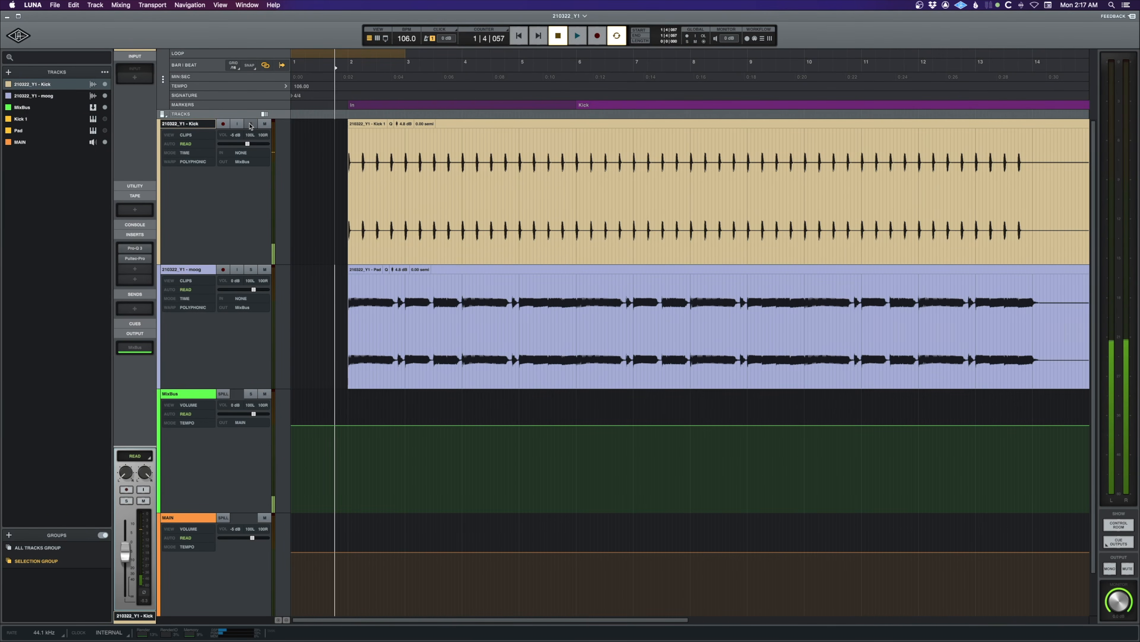
# - Open the Decibel meter on the MixBus in the mixer and play the soloed moog track to examine its spectrum
pyautogui.press('super+equal')
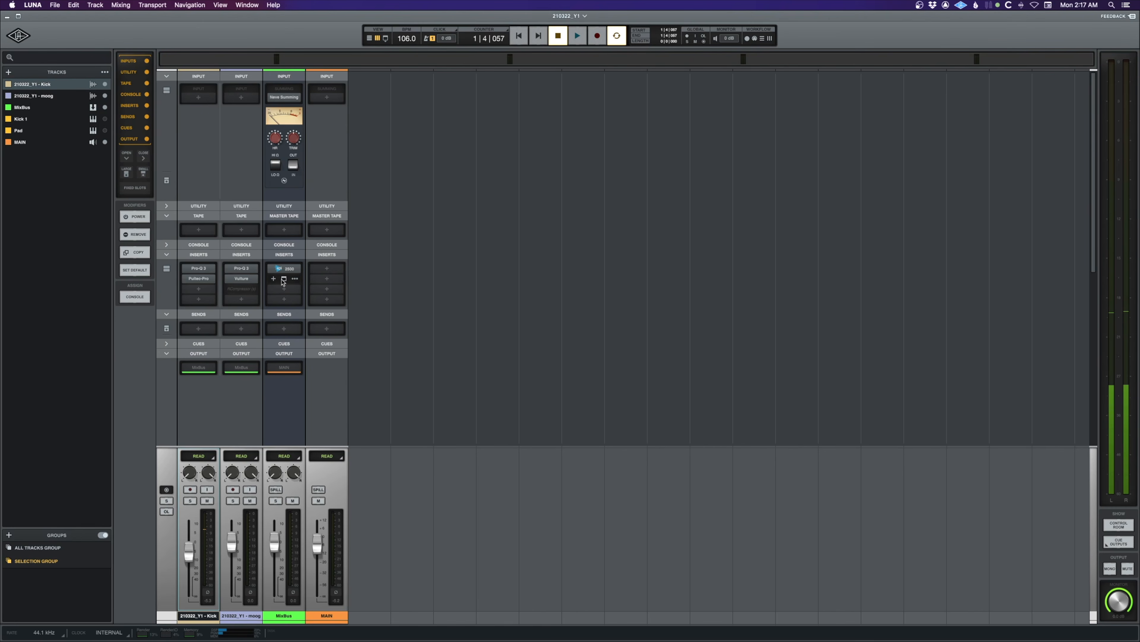
pyautogui.click(284, 279)
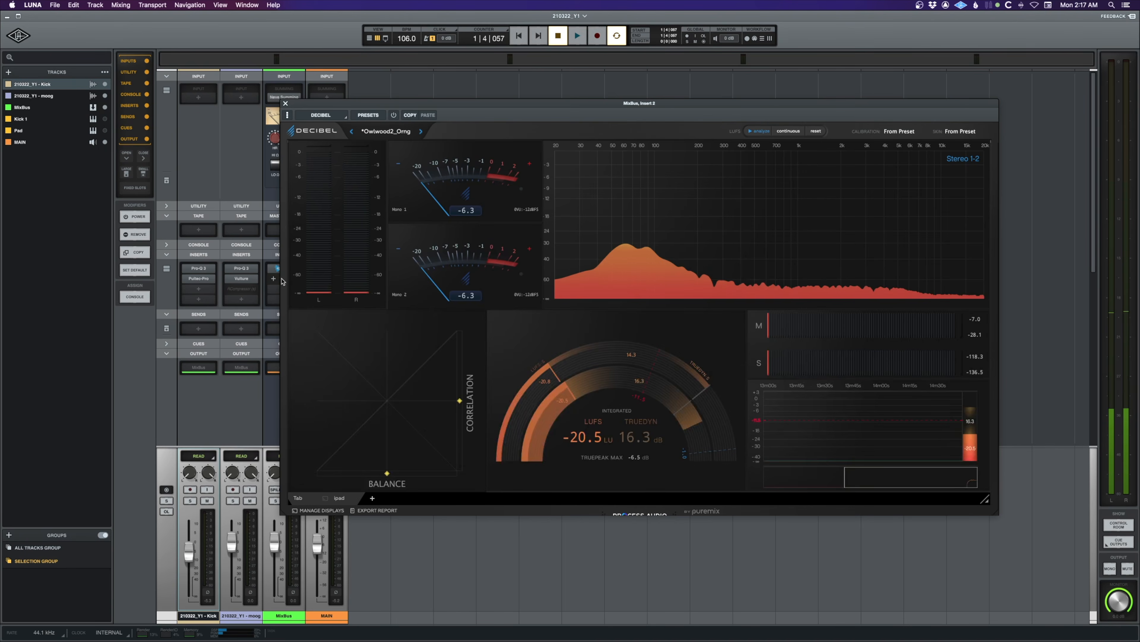
pyautogui.click(233, 501)
pyautogui.press('space')
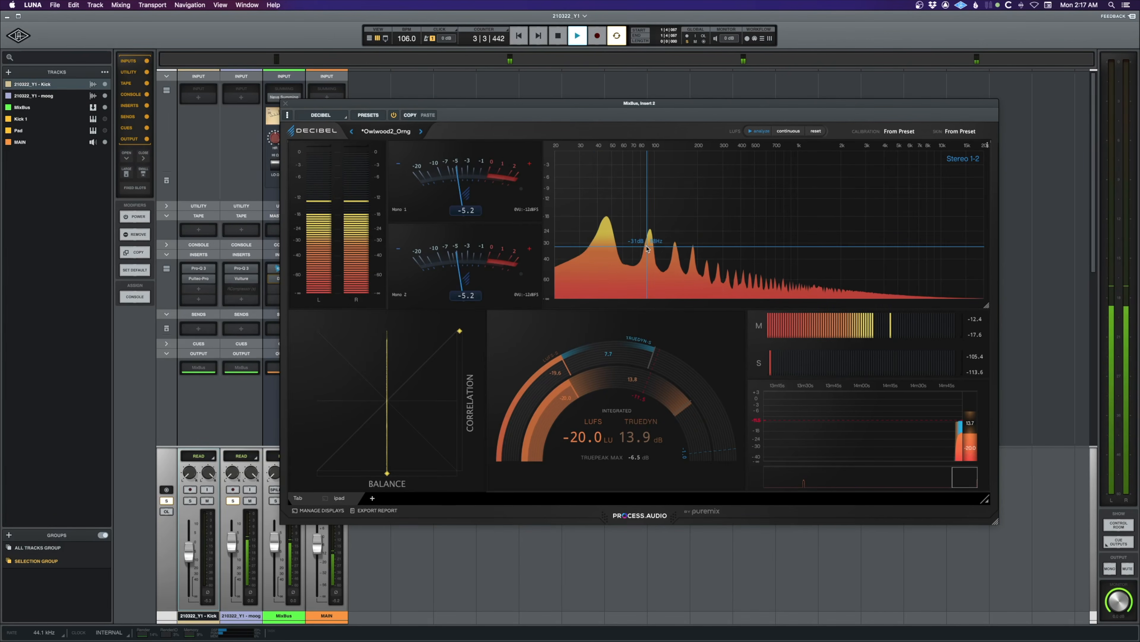
pyautogui.press('space')
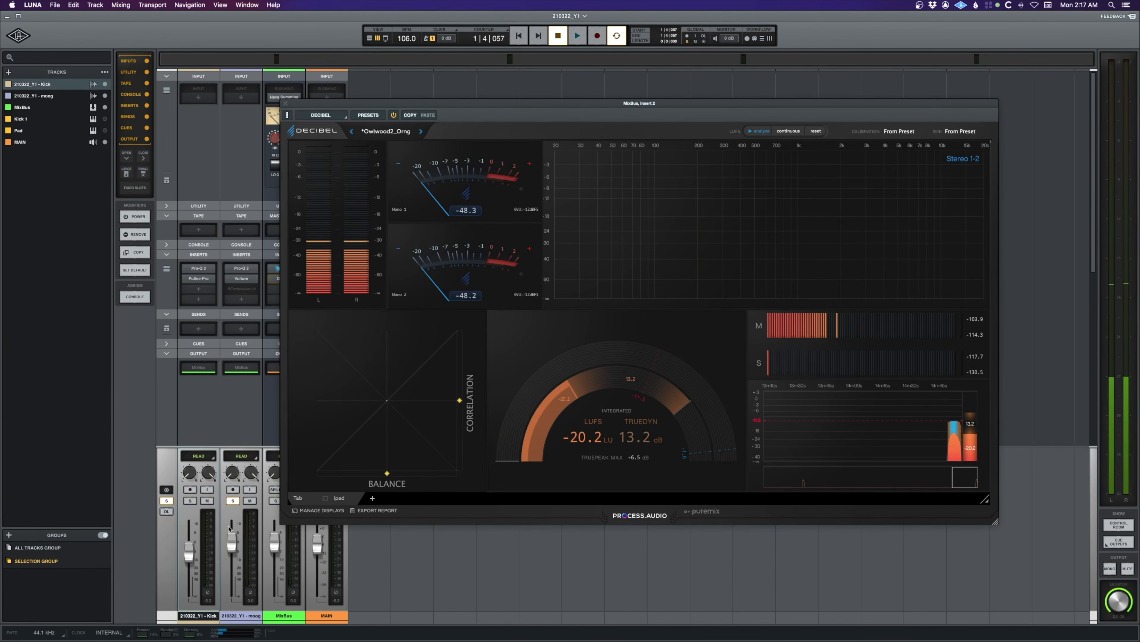
# - Solo the Kick track instead of moog, play it to examine its spectrum in Decibel, and close the meter
pyautogui.click(230, 500)
pyautogui.click(191, 501)
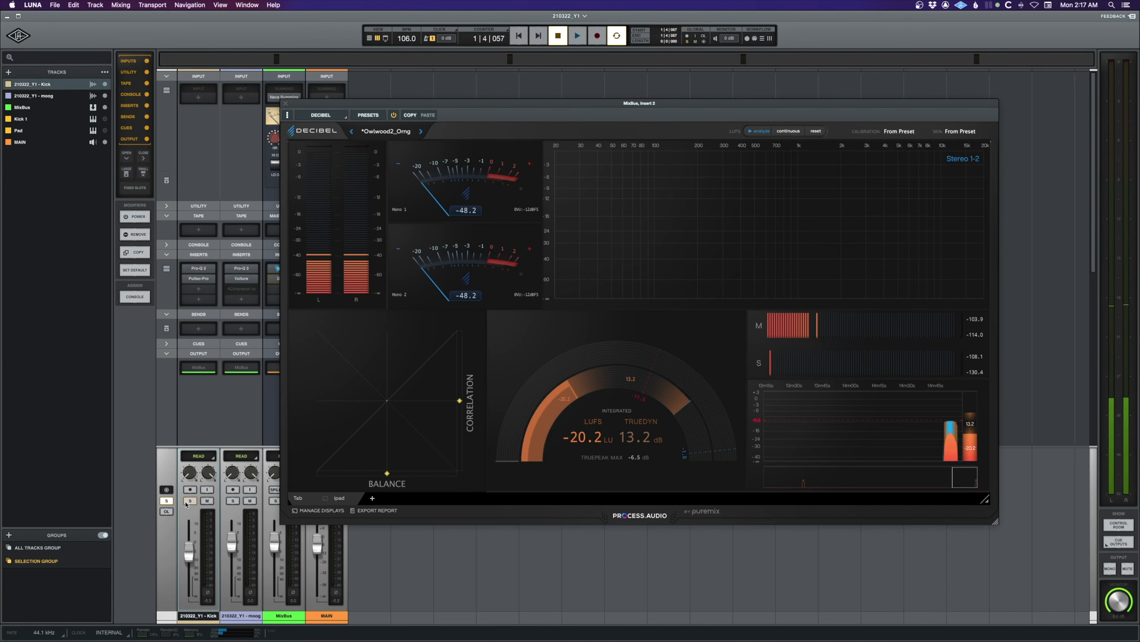
pyautogui.press('space')
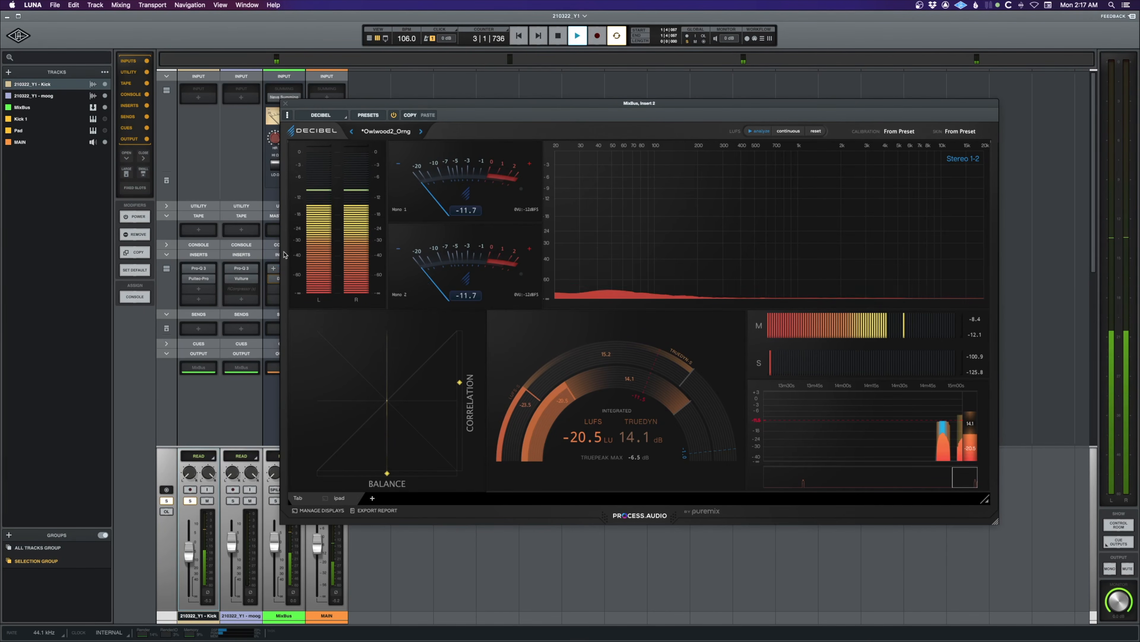
pyautogui.press('space')
pyautogui.click(286, 103)
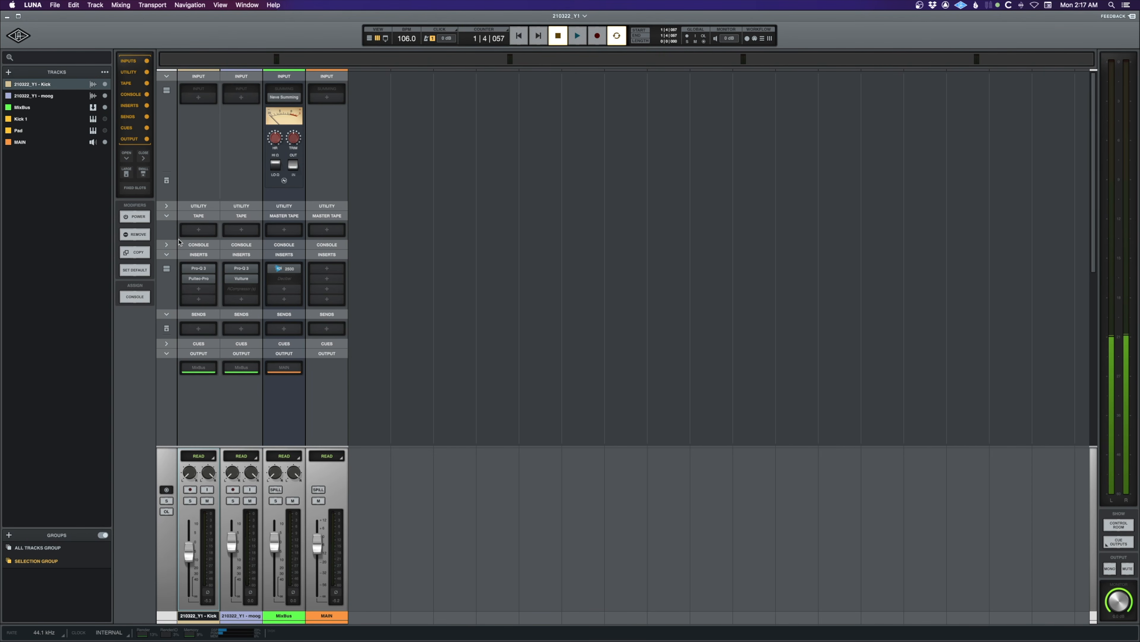
# - Expand the mixer's Utility section and assign the 210322_Y1 - Kick track as the moog track's sidechain source
pyautogui.click(167, 206)
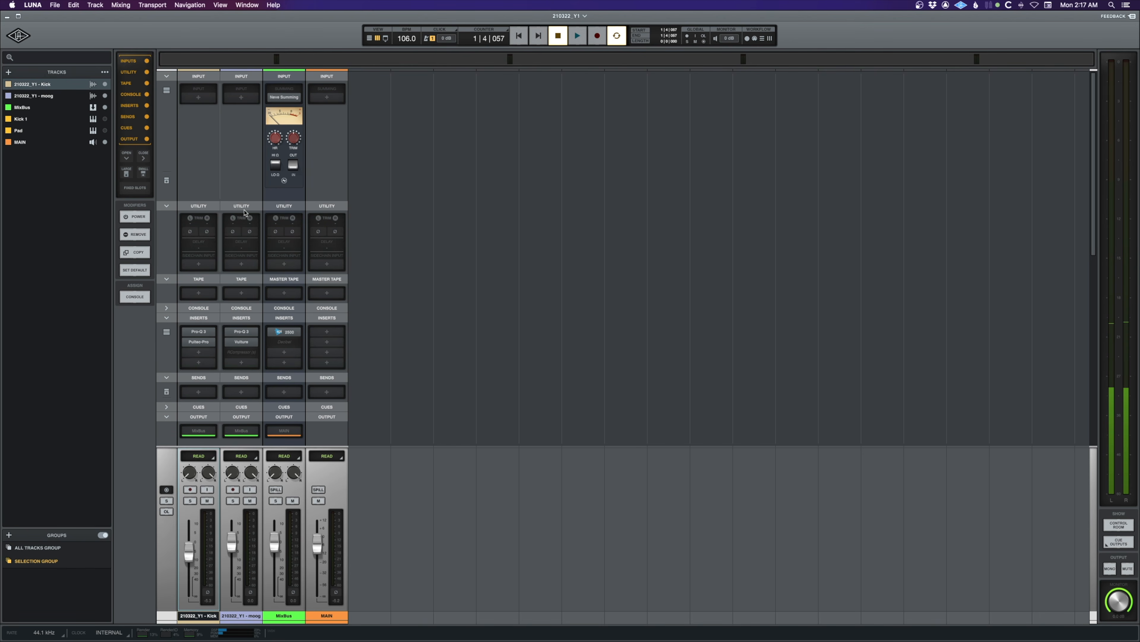
pyautogui.click(239, 264)
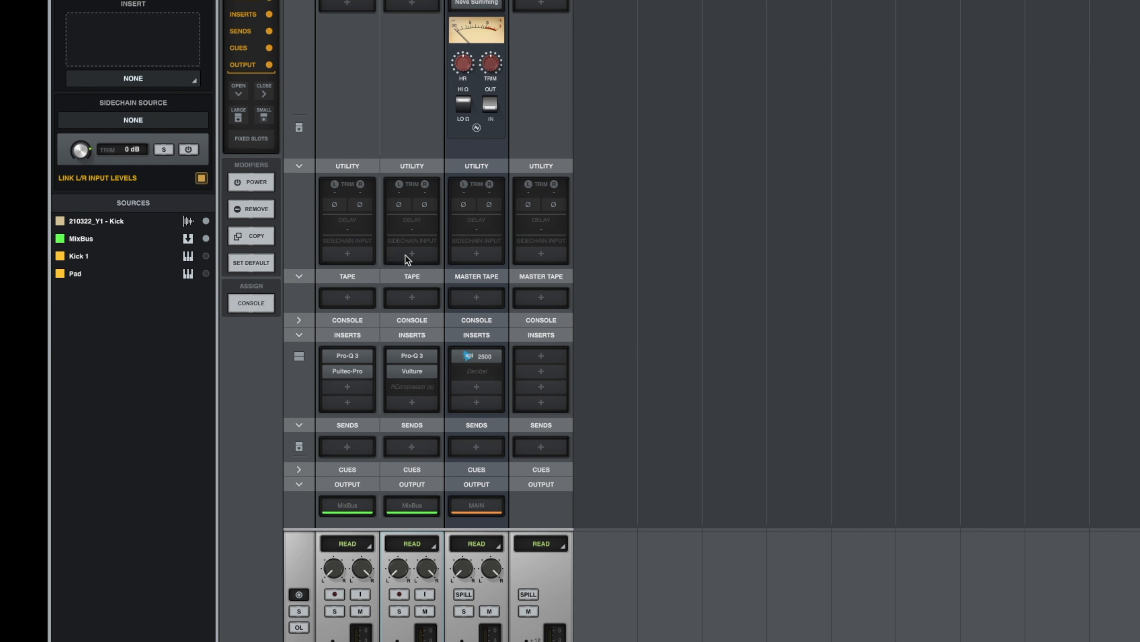
pyautogui.click(115, 223)
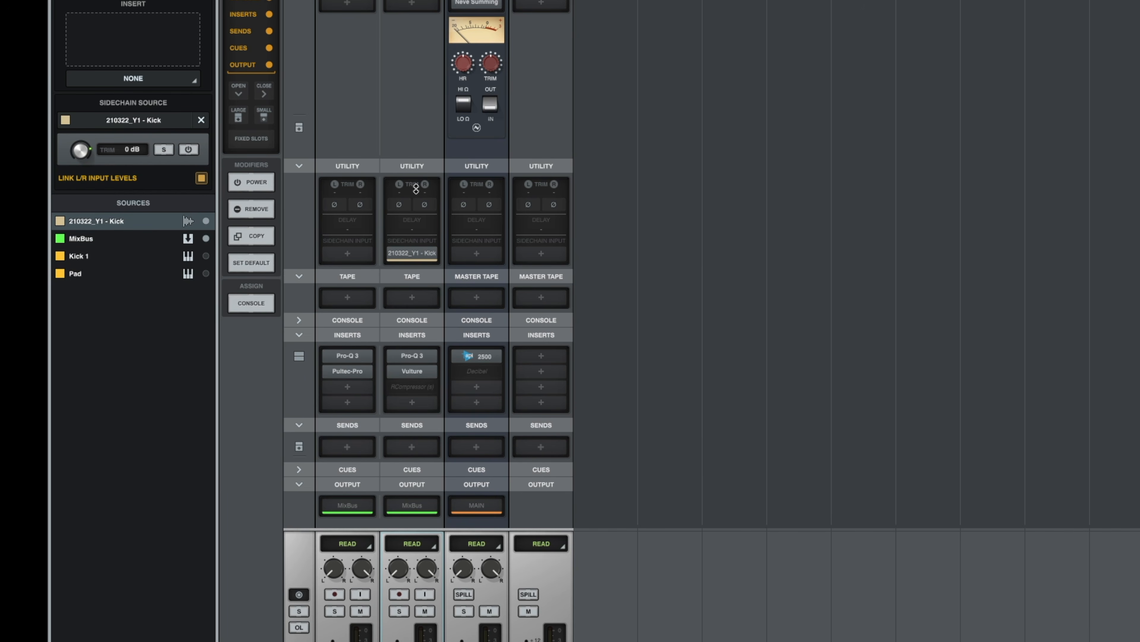
# - Open the RCompressor on the moog track, power it on, and enable its sidechain input during playback
pyautogui.click(411, 387)
pyautogui.moveTo(1009, 218); pyautogui.dragTo(756, 207)
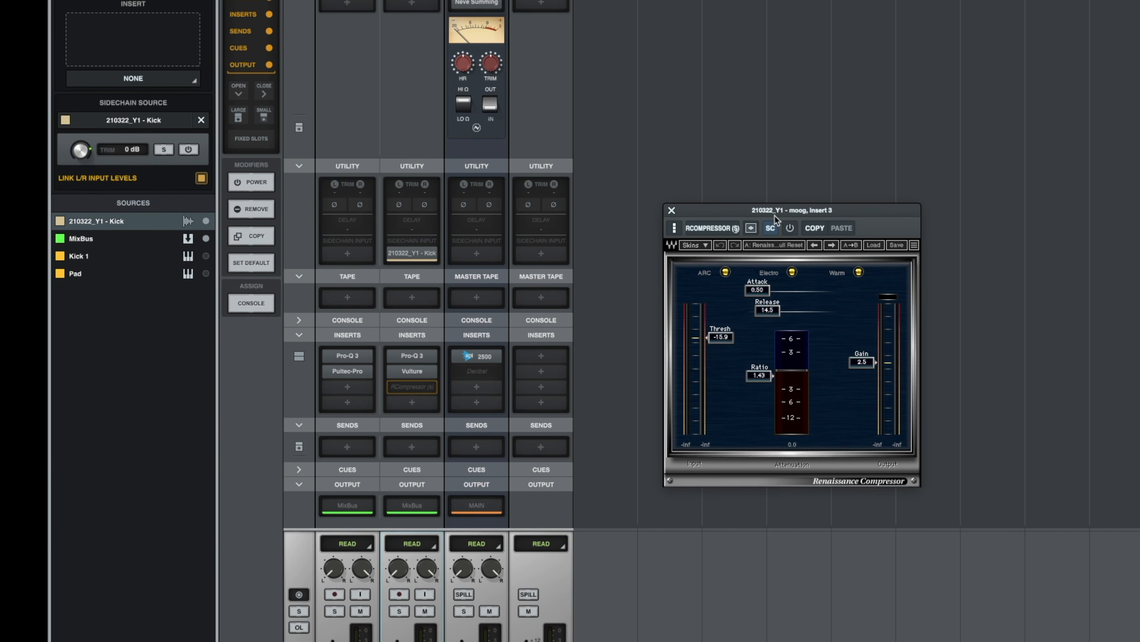
pyautogui.click(789, 228)
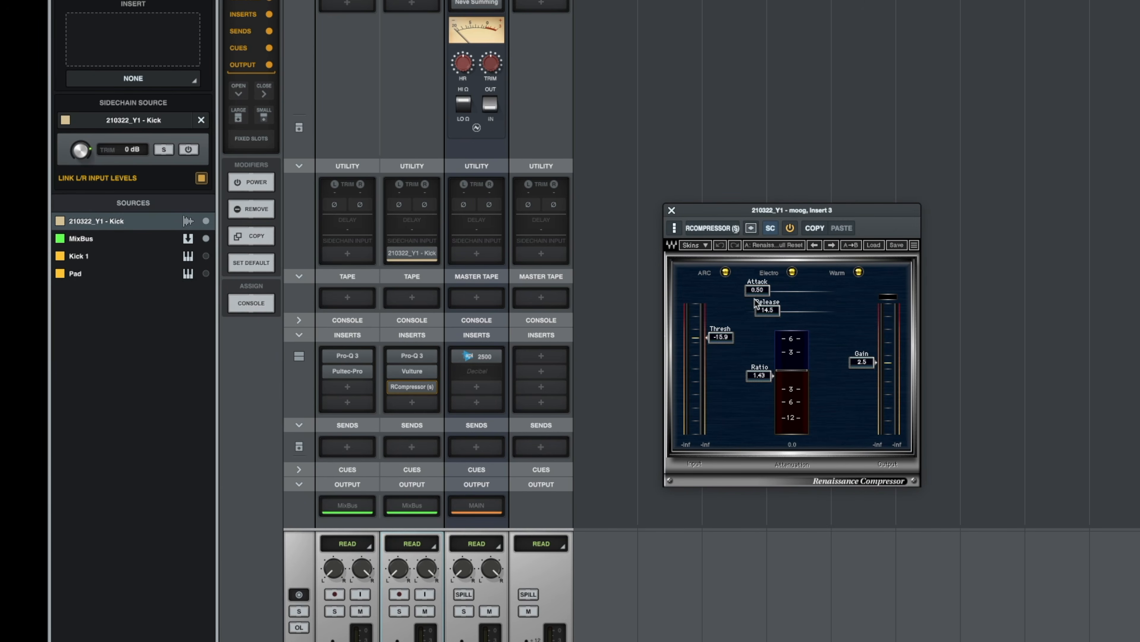
pyautogui.press('space')
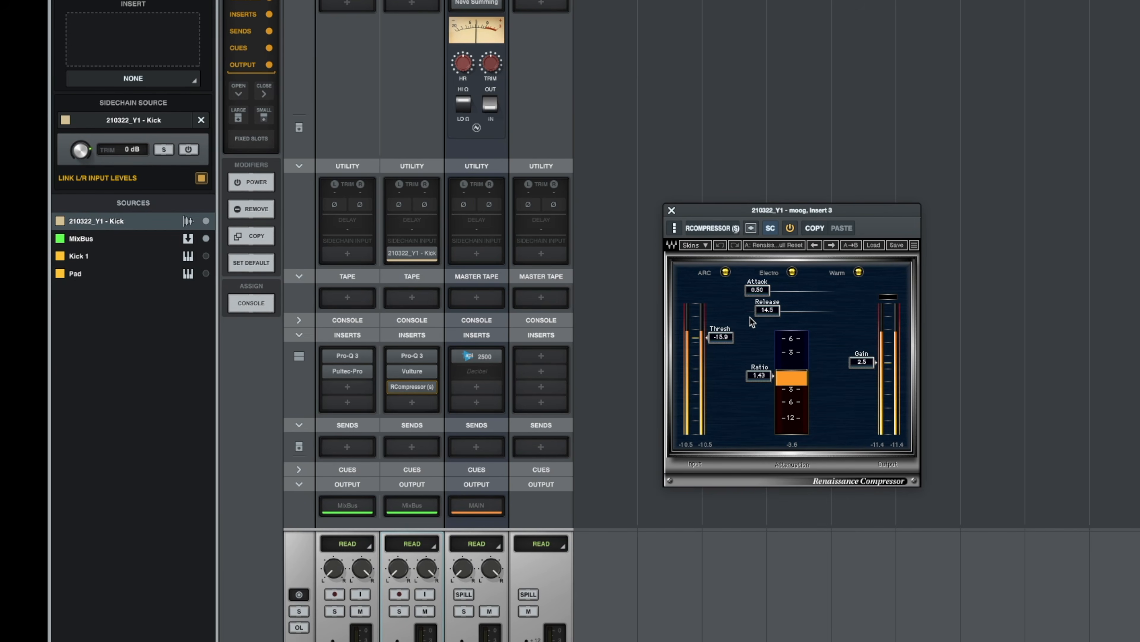
pyautogui.click(771, 228)
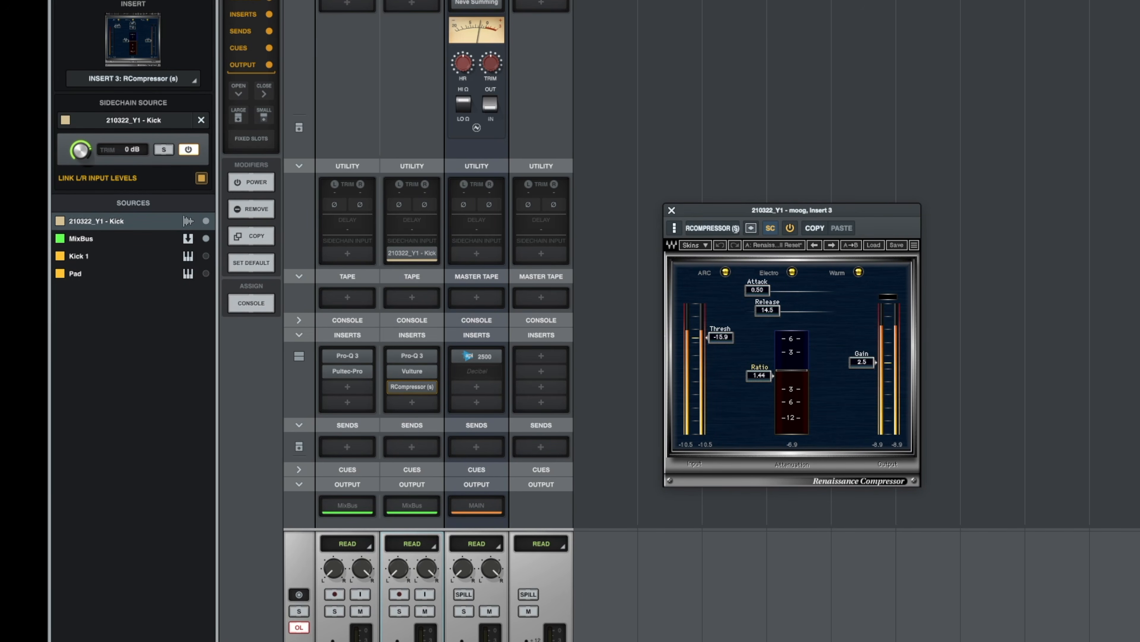
# - Solo the moog track and adjust the RCompressor during playback to a ratio of about 1.80 and a threshold of about -20
pyautogui.moveTo(759, 375); pyautogui.dragTo(759, 377)
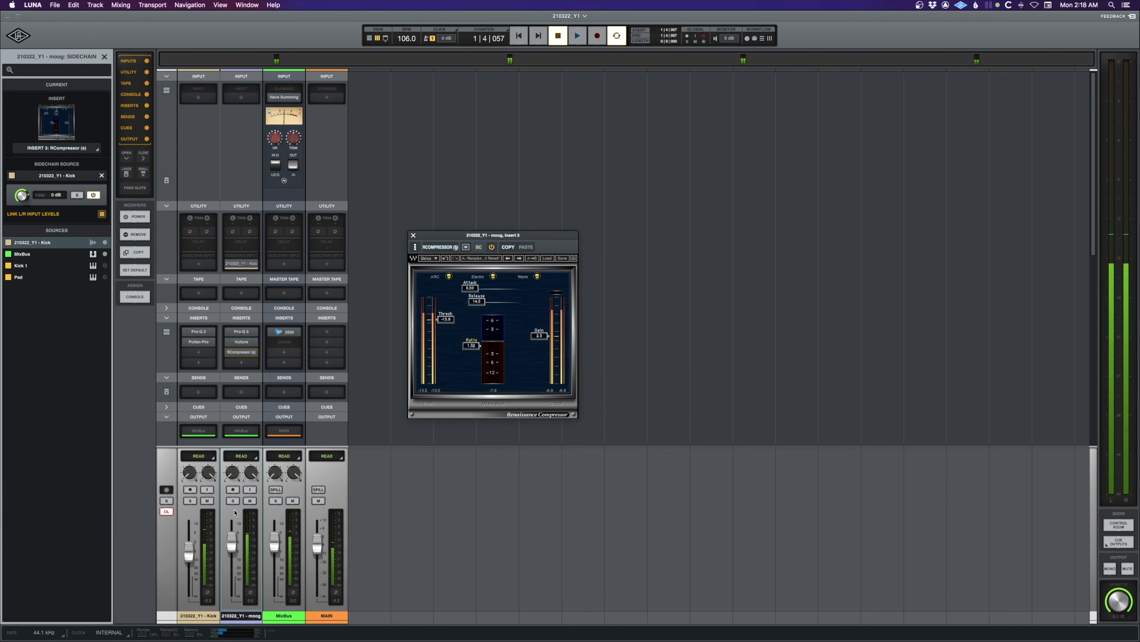
pyautogui.click(234, 501)
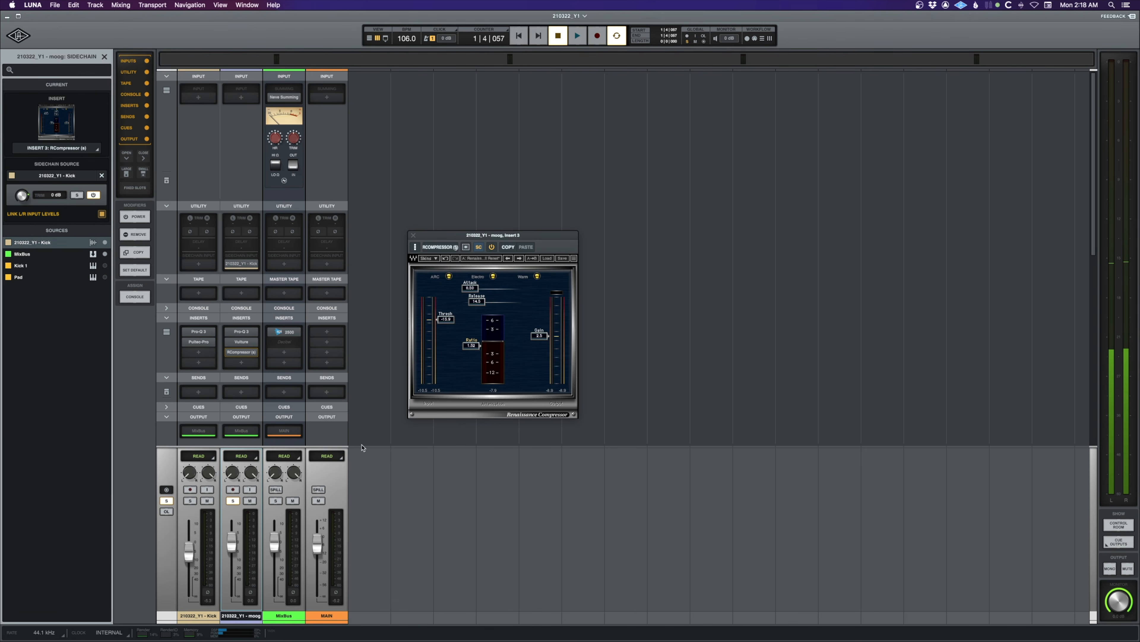
pyautogui.press('space')
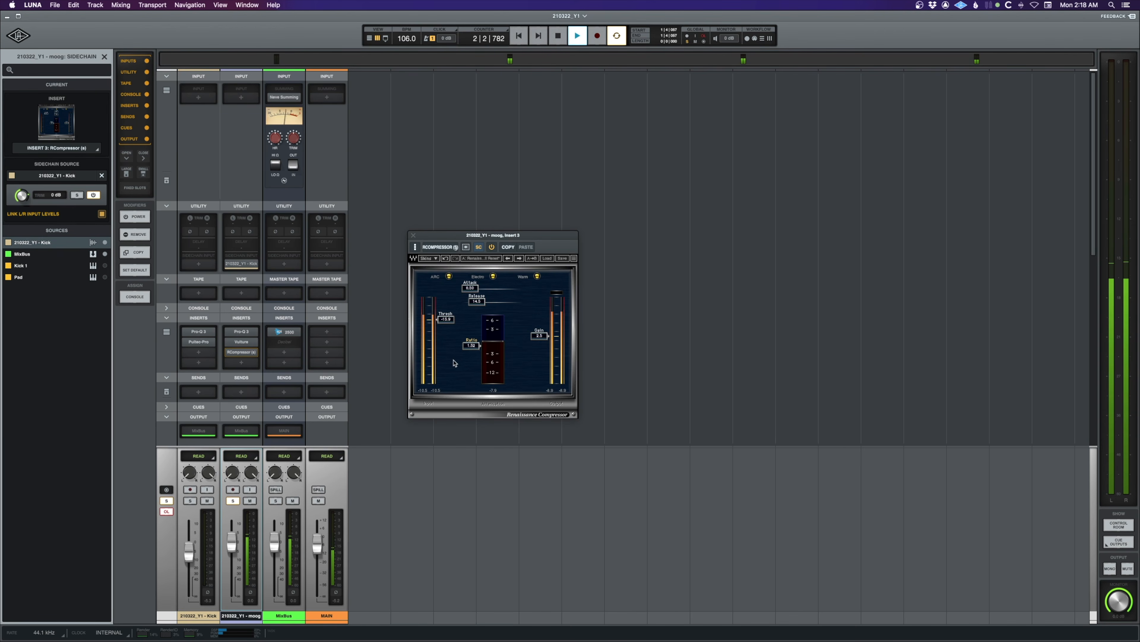
pyautogui.moveTo(470, 345)
pyautogui.mouseDown()
pyautogui.moveTo(446, 322)
pyautogui.moveTo(471, 347)
pyautogui.mouseUp()
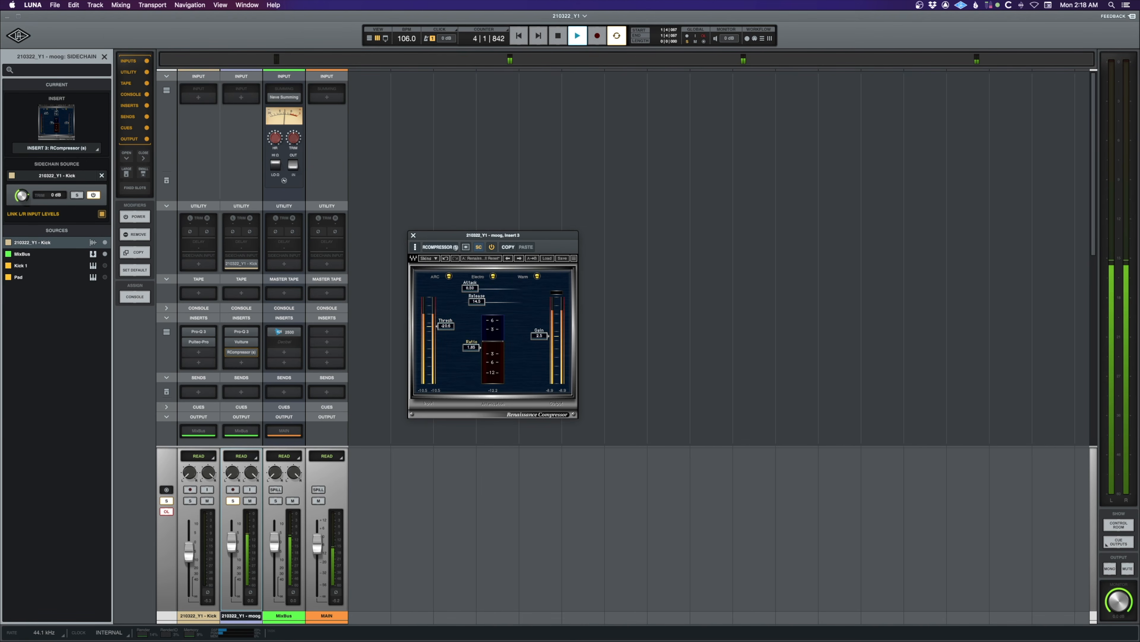
pyautogui.press('space')
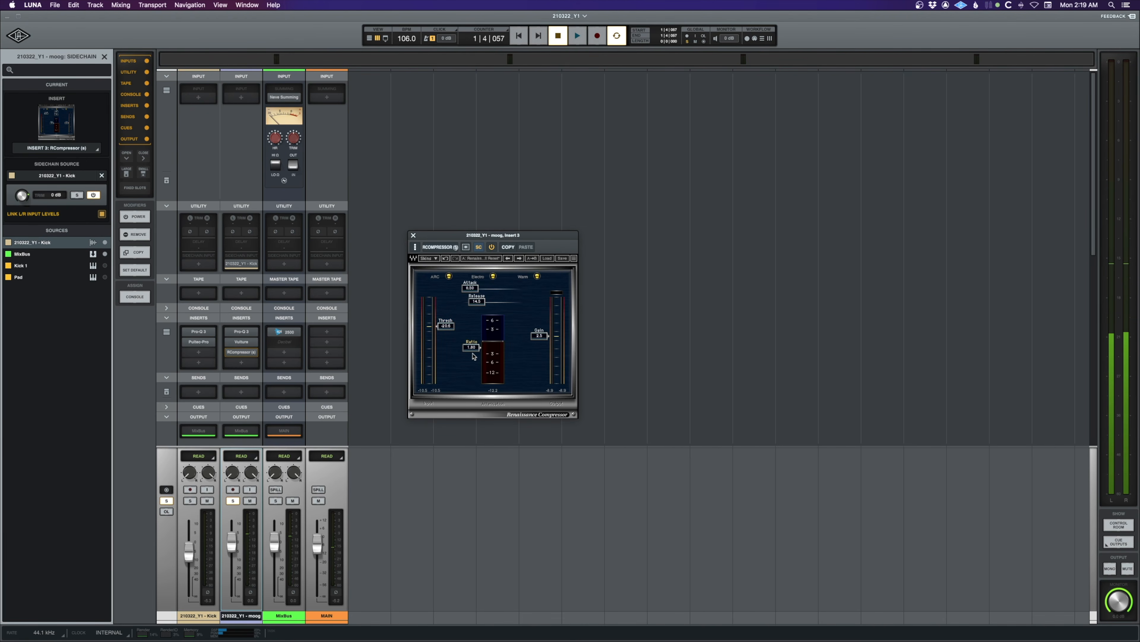
# - Show the Kick track's Volume automation in the timeline and pull it down to -144 dB from mid bar 1 to just before bar 4
pyautogui.press('space')
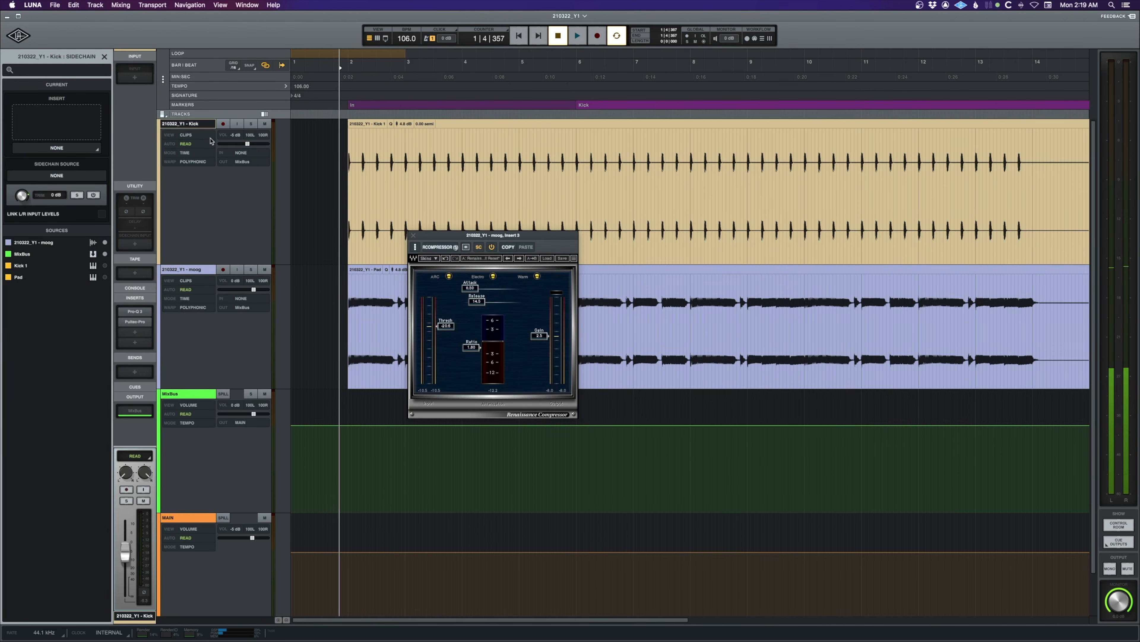
pyautogui.click(186, 135)
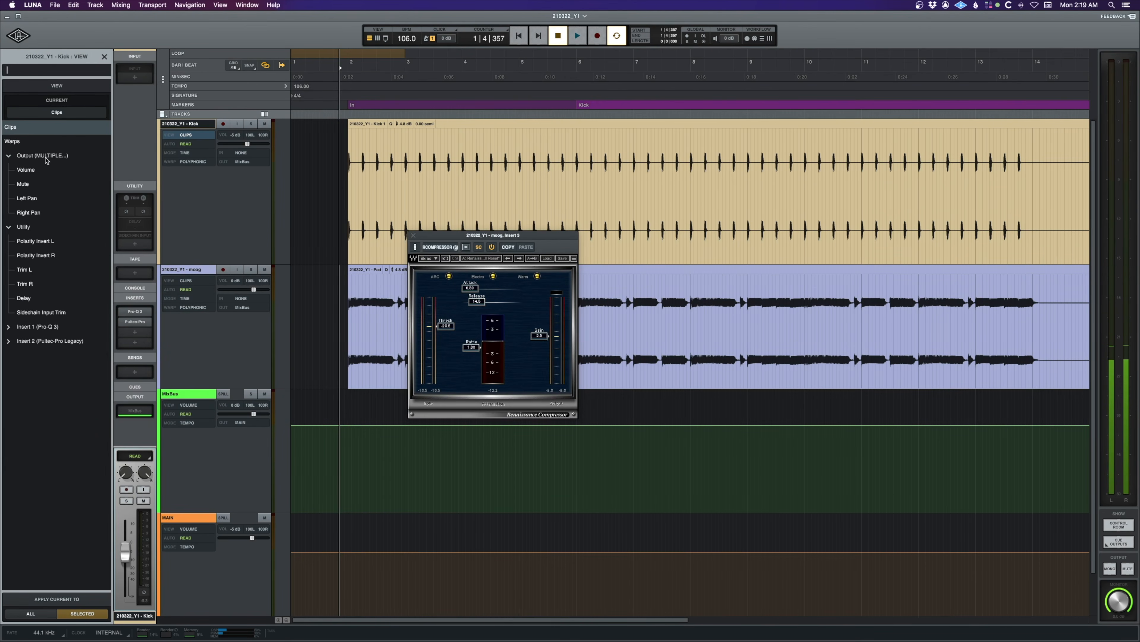
pyautogui.click(35, 172)
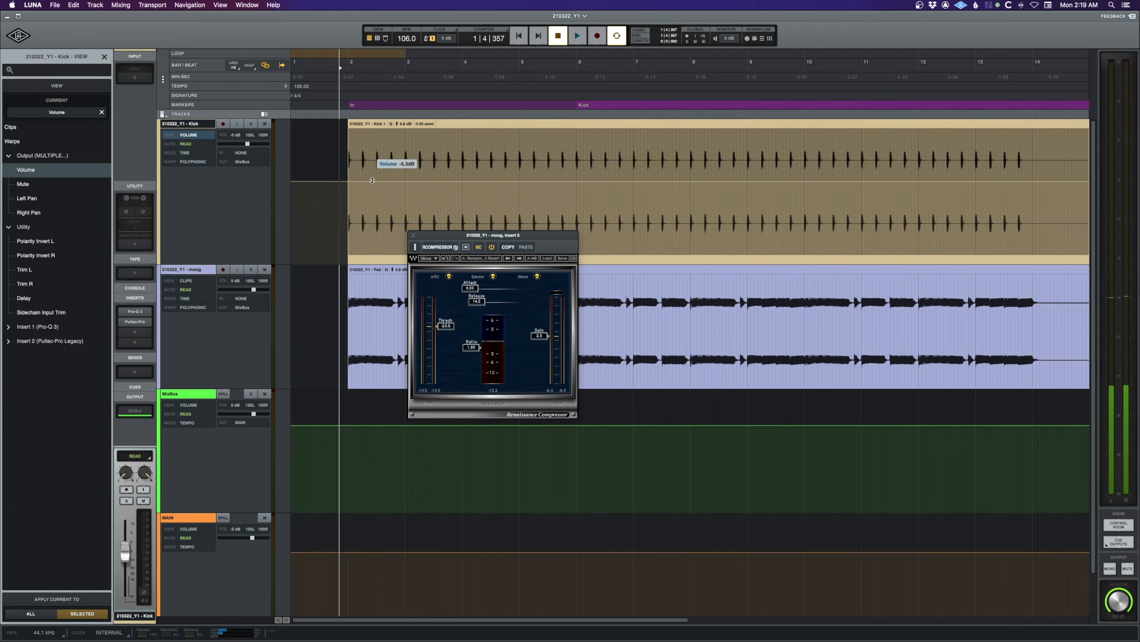
pyautogui.click(456, 182)
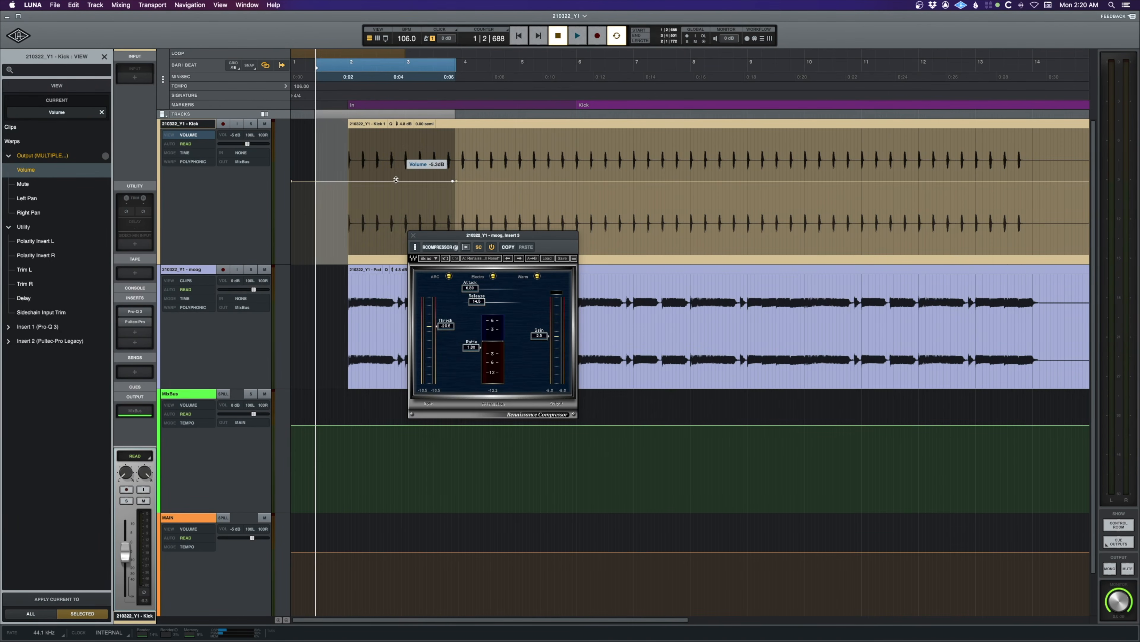
pyautogui.moveTo(393, 181); pyautogui.dragTo(393, 290)
# - Play from bar 2 through the silenced kick section and beyond to check how the RCompressor reacts to the sidechain
pyautogui.click(346, 157)
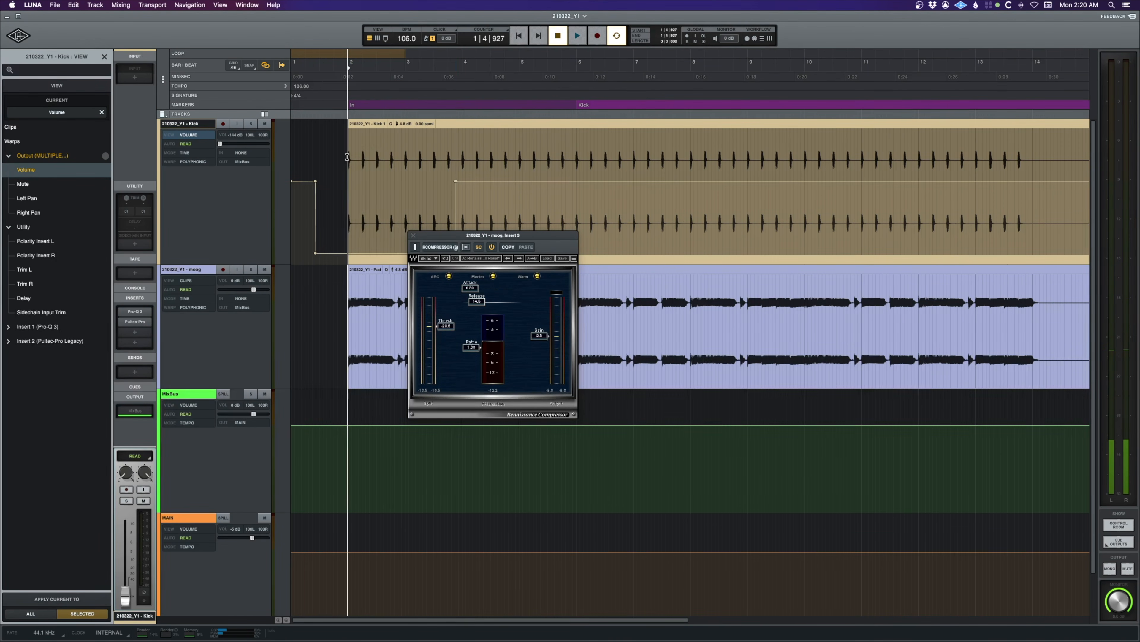
pyautogui.press('space')
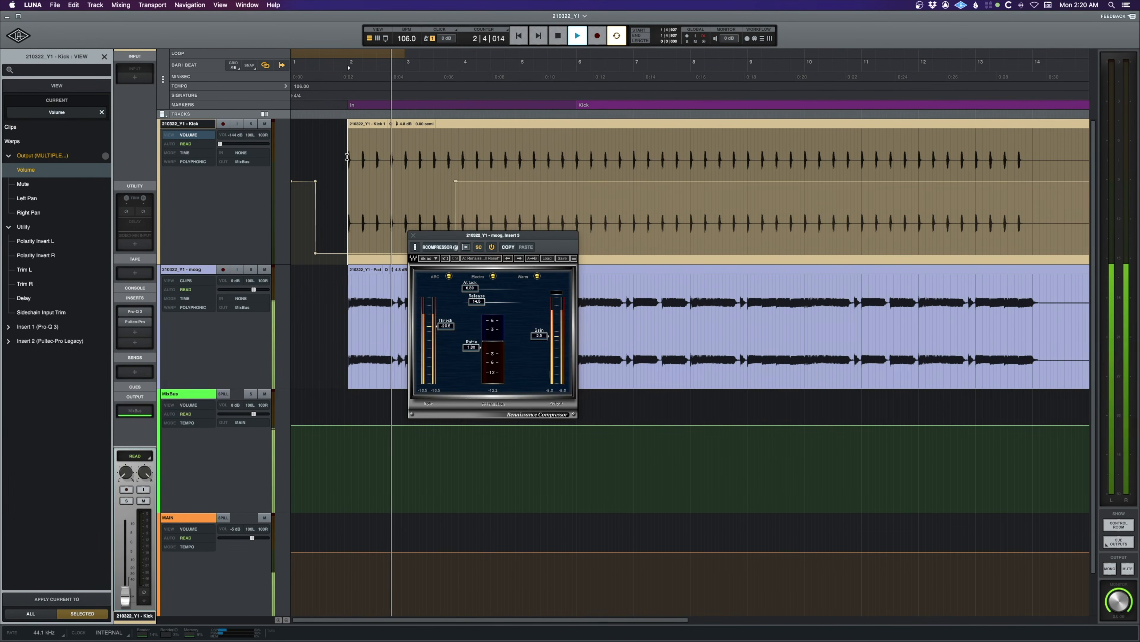
pyautogui.press('space')
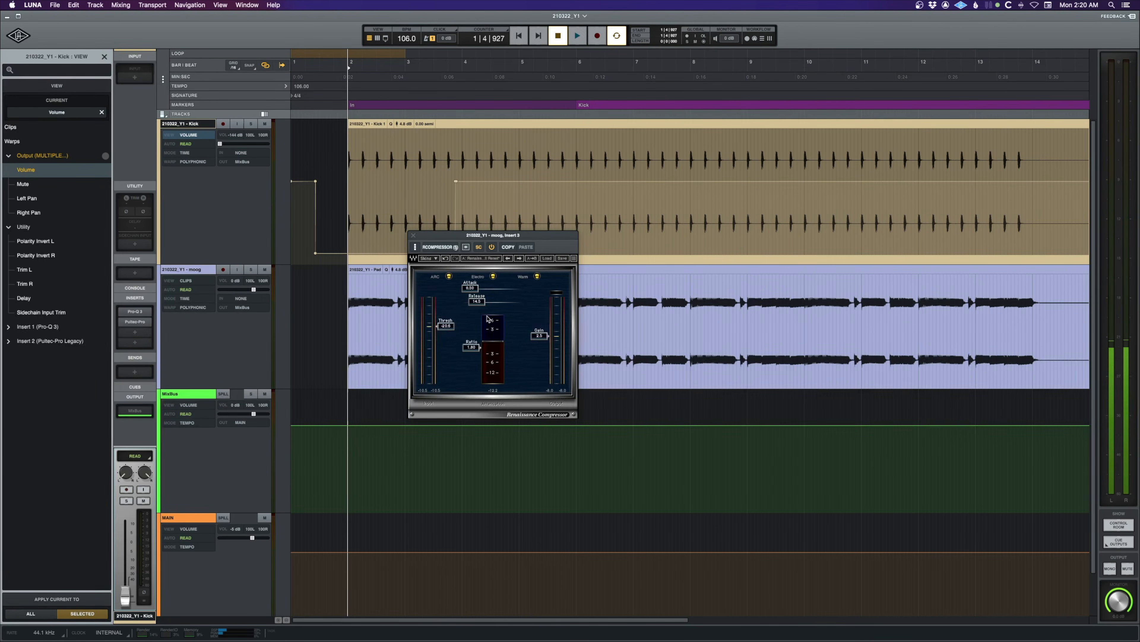
pyautogui.click(347, 302)
pyautogui.press('space')
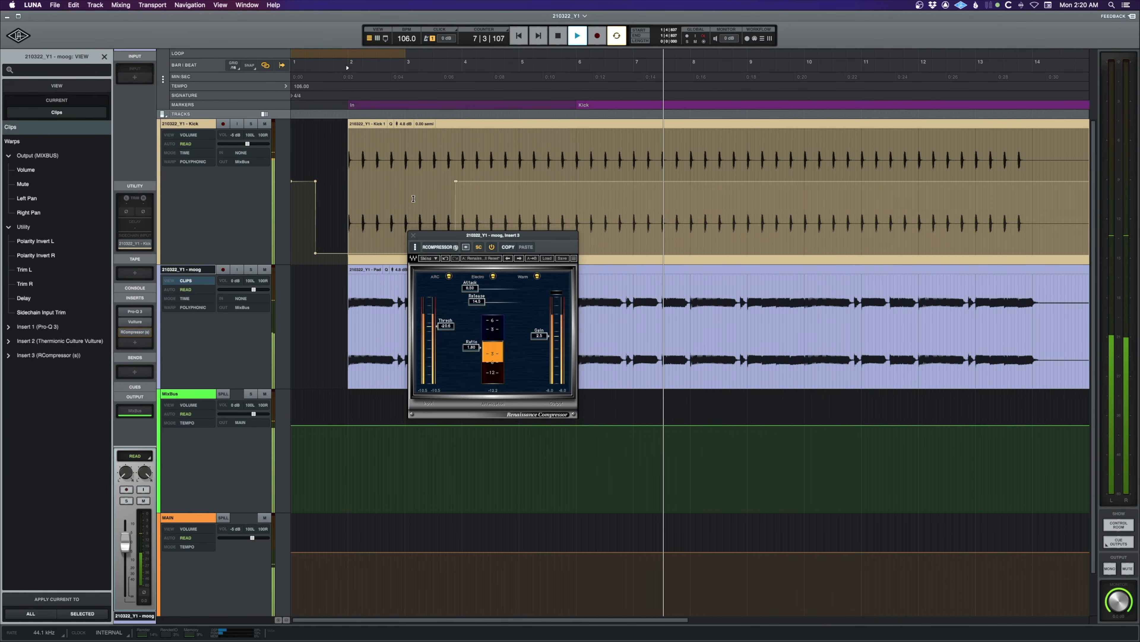
pyautogui.press('space')
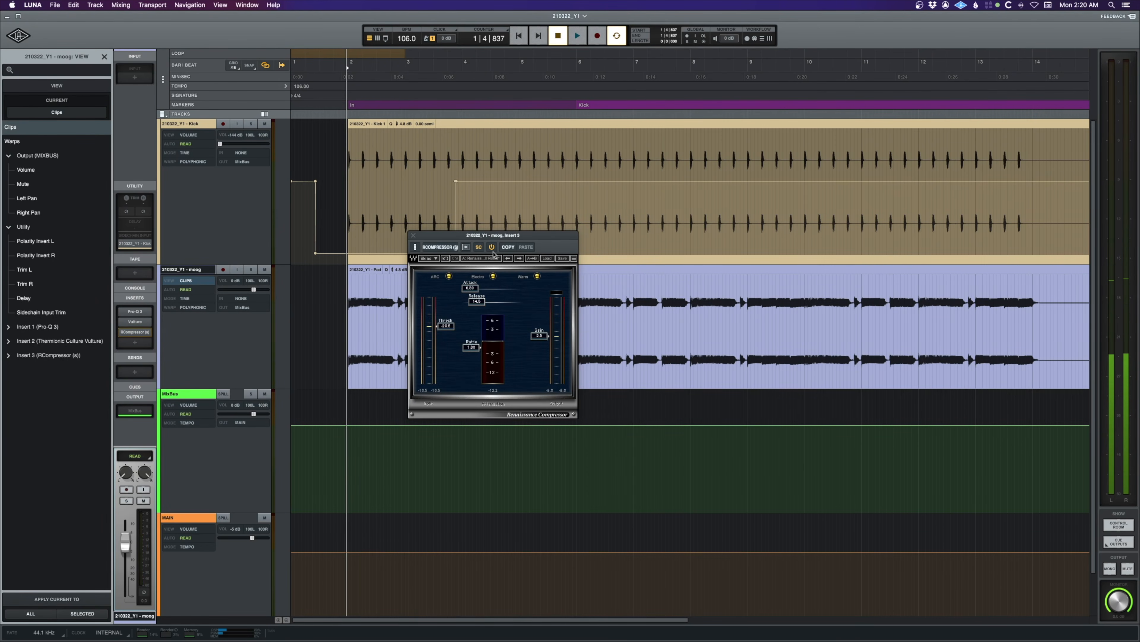
# - Switch off the RCompressor's sidechain input and play from about bar 2 to compare the moog sound
pyautogui.click(479, 248)
pyautogui.press('space')
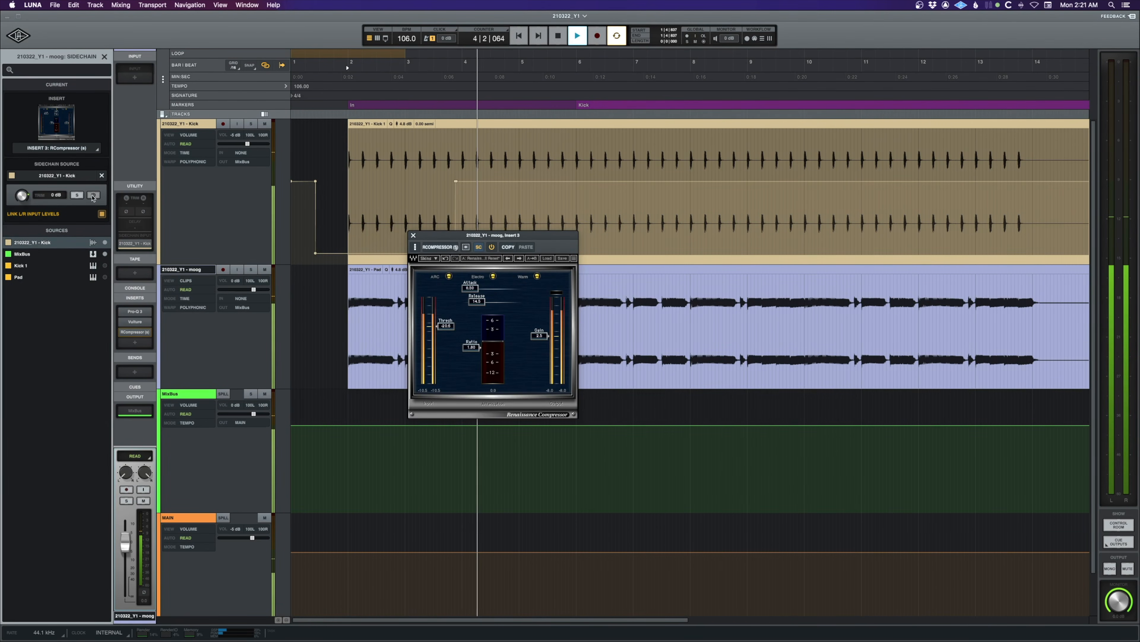
pyautogui.press('space')
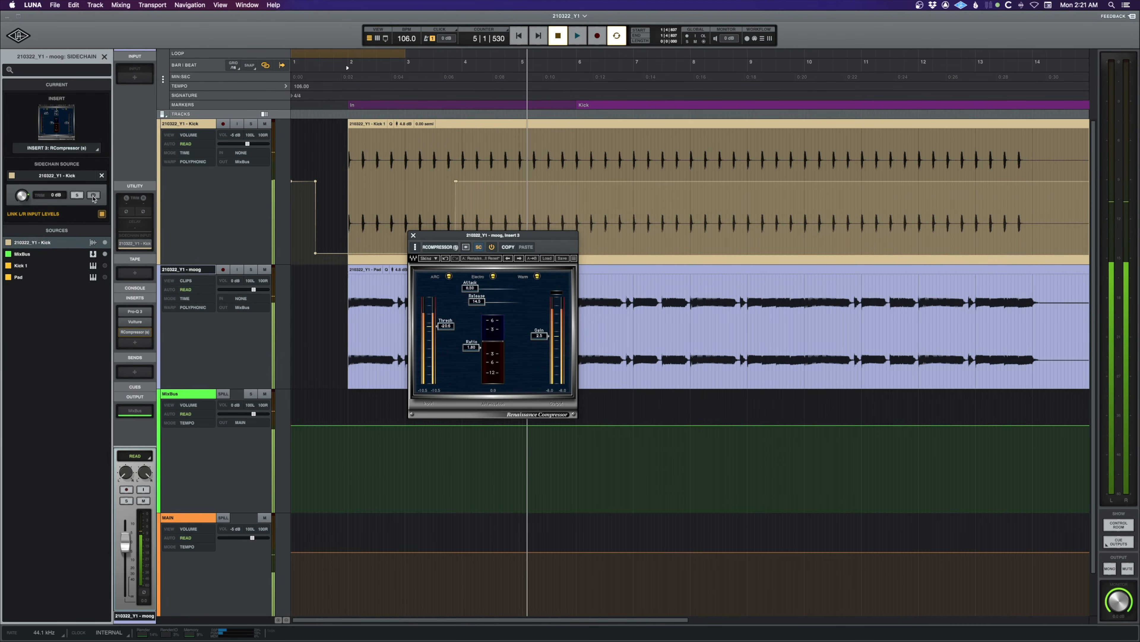
# - Play from about bar 2 with the RCompressor's sidechain input on, and close the RCompressor window and the sidechain settings
pyautogui.press('Return')
pyautogui.press('space')
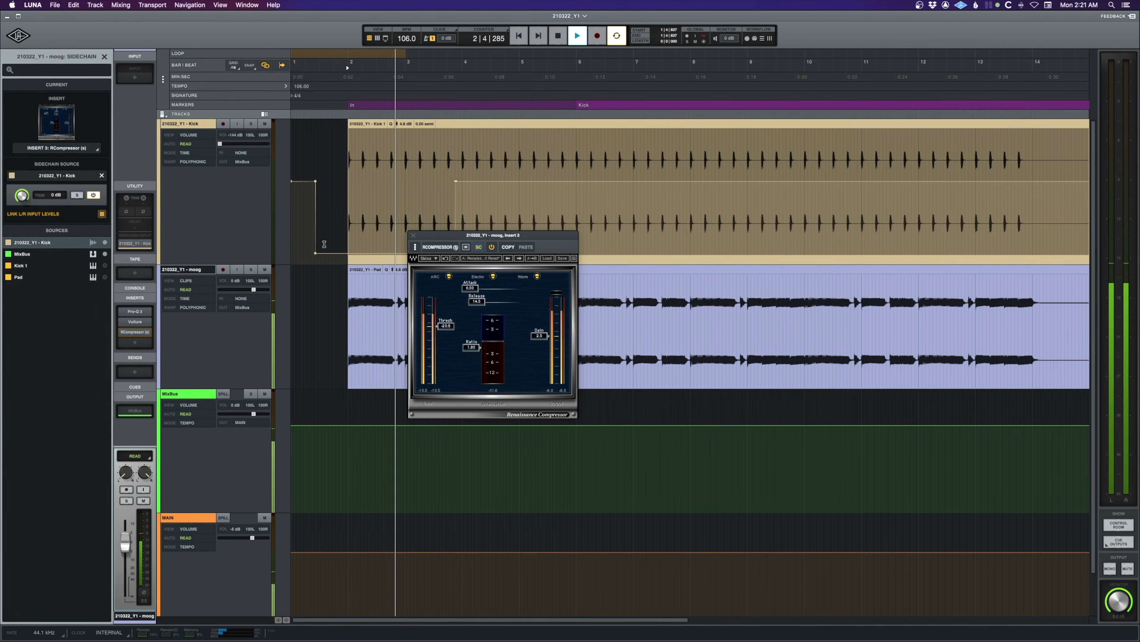
pyautogui.click(413, 236)
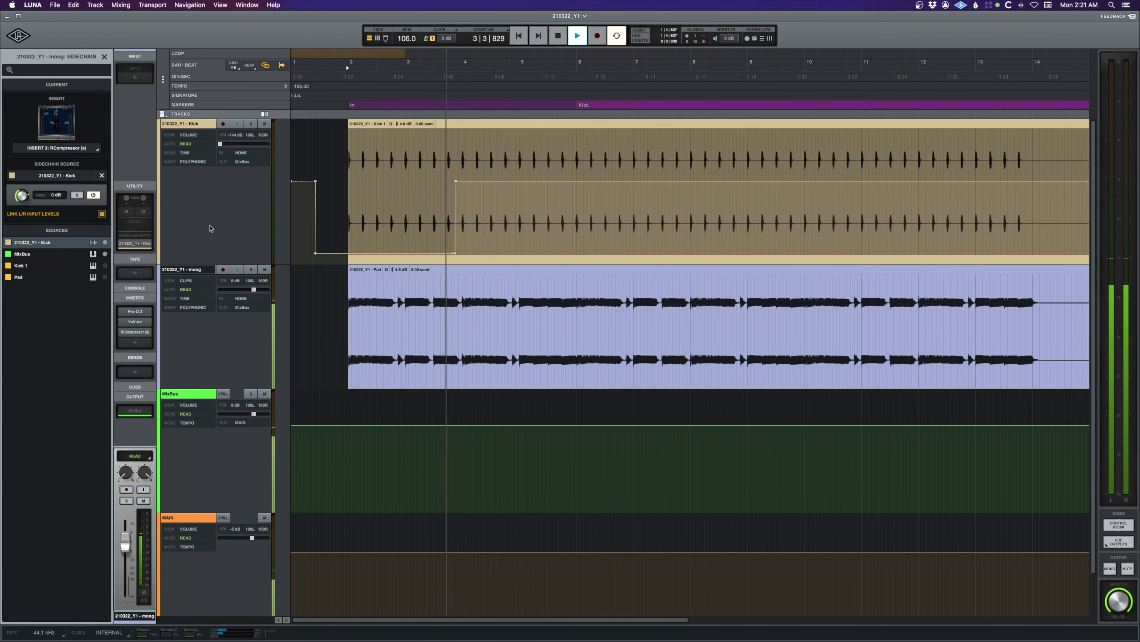
pyautogui.press('space')
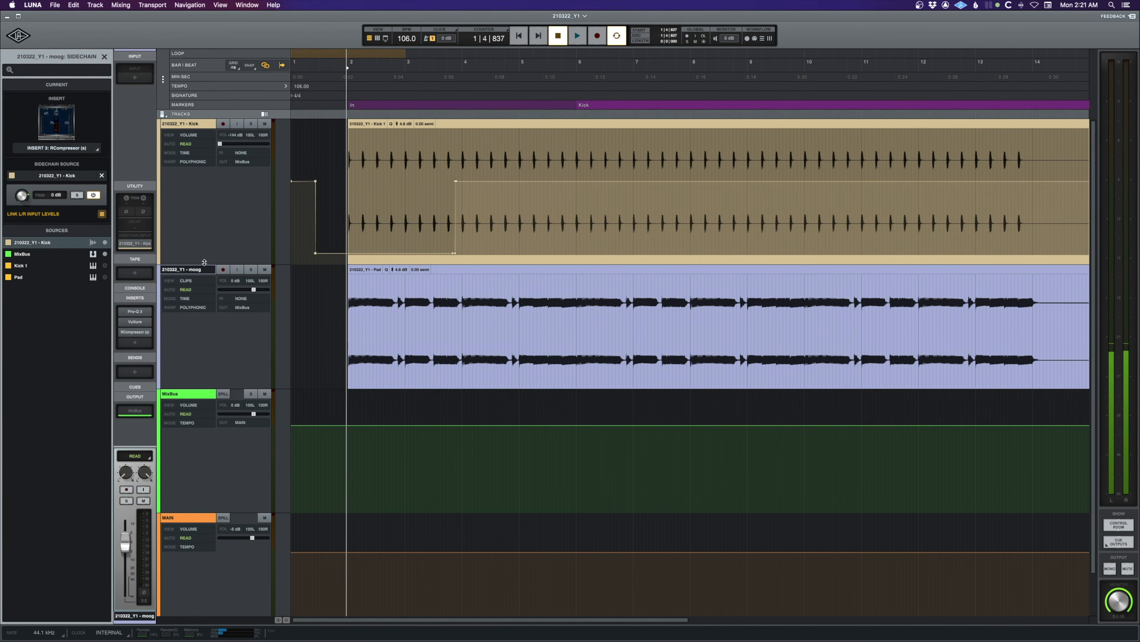
pyautogui.click(104, 56)
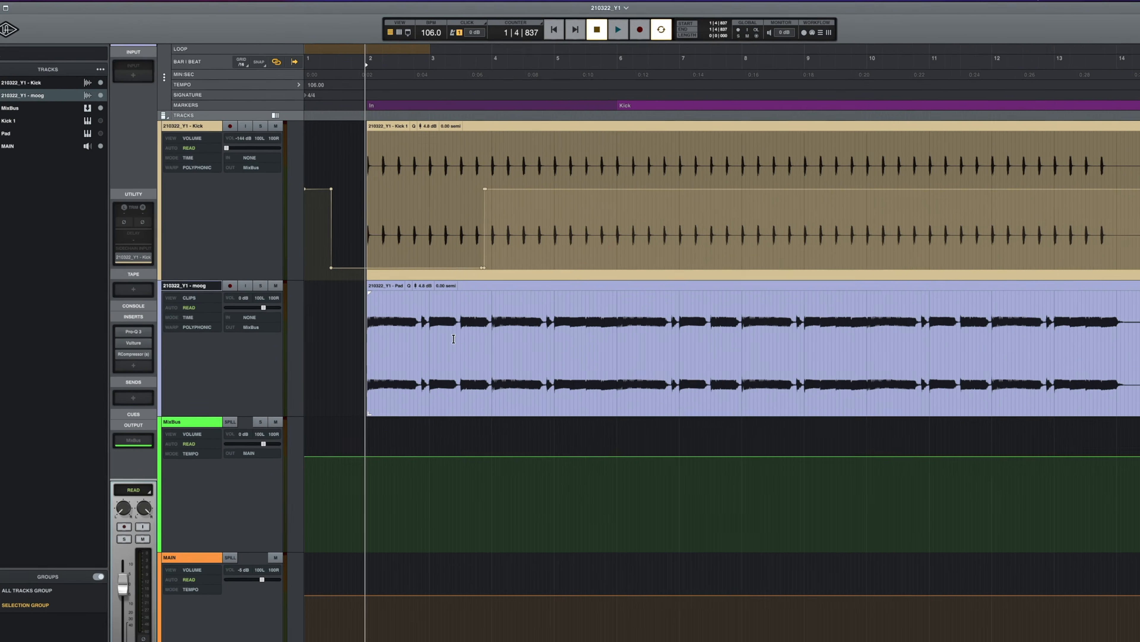
# - Reopen the moog track's sidechain input settings and switch on the sidechain input from the Kick source
pyautogui.click(427, 321)
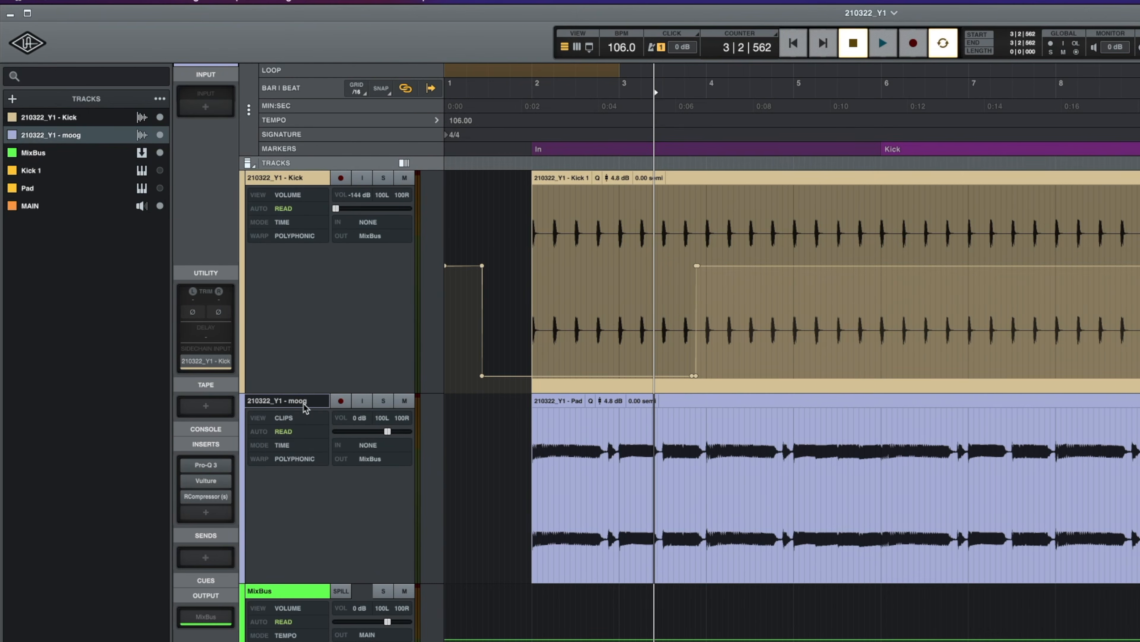
pyautogui.moveTo(200, 368)
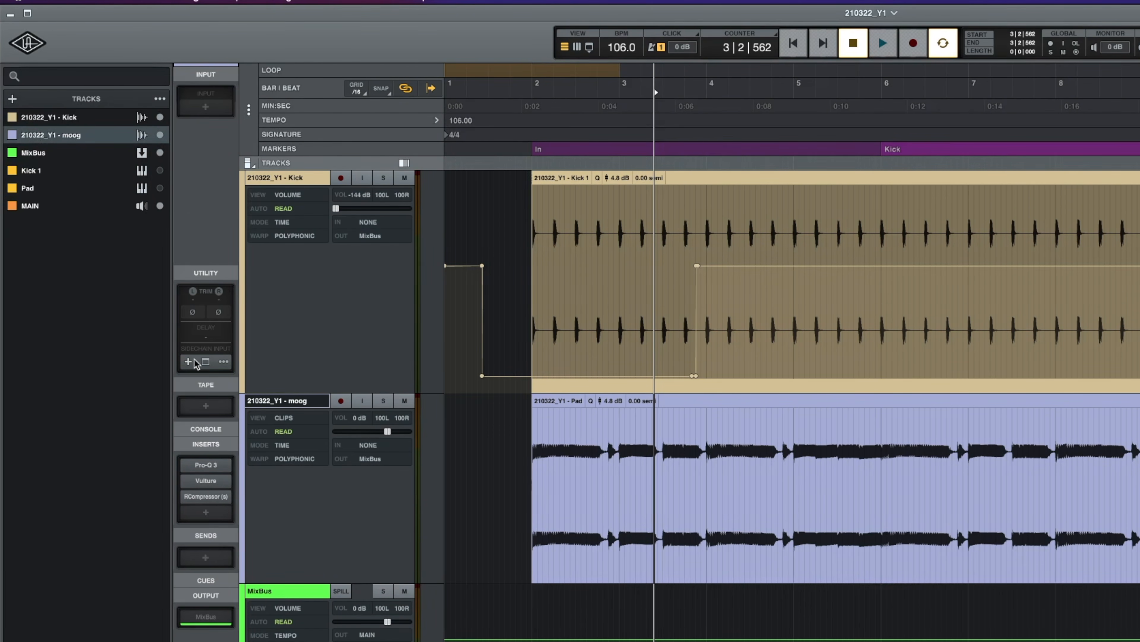
pyautogui.click(196, 359)
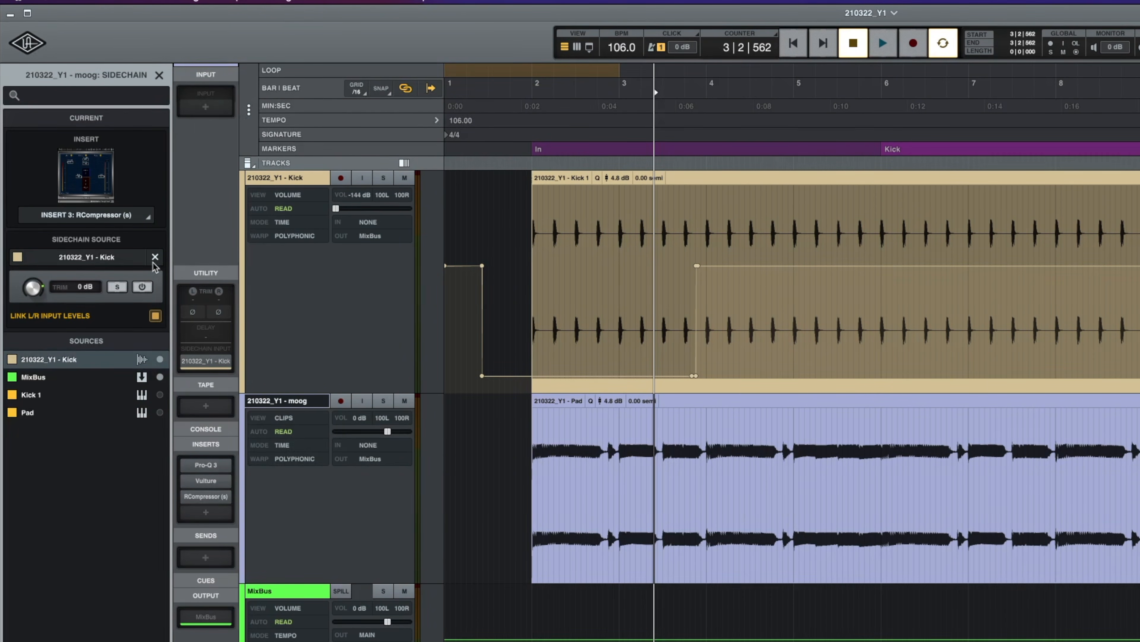
pyautogui.click(142, 287)
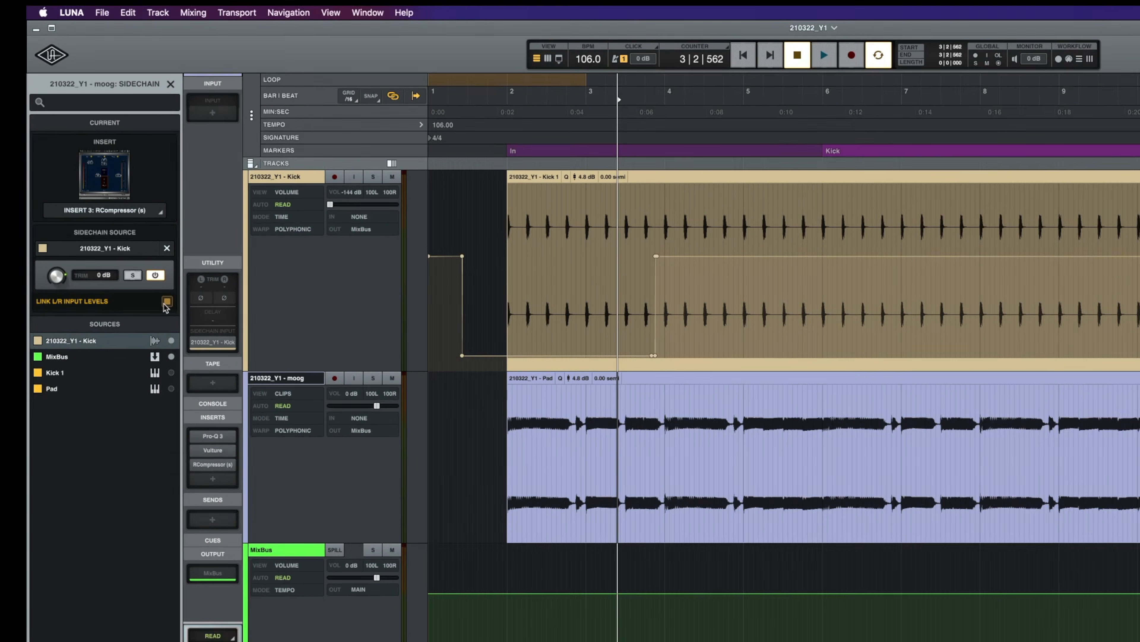
pyautogui.click(153, 318)
pyautogui.click(109, 253)
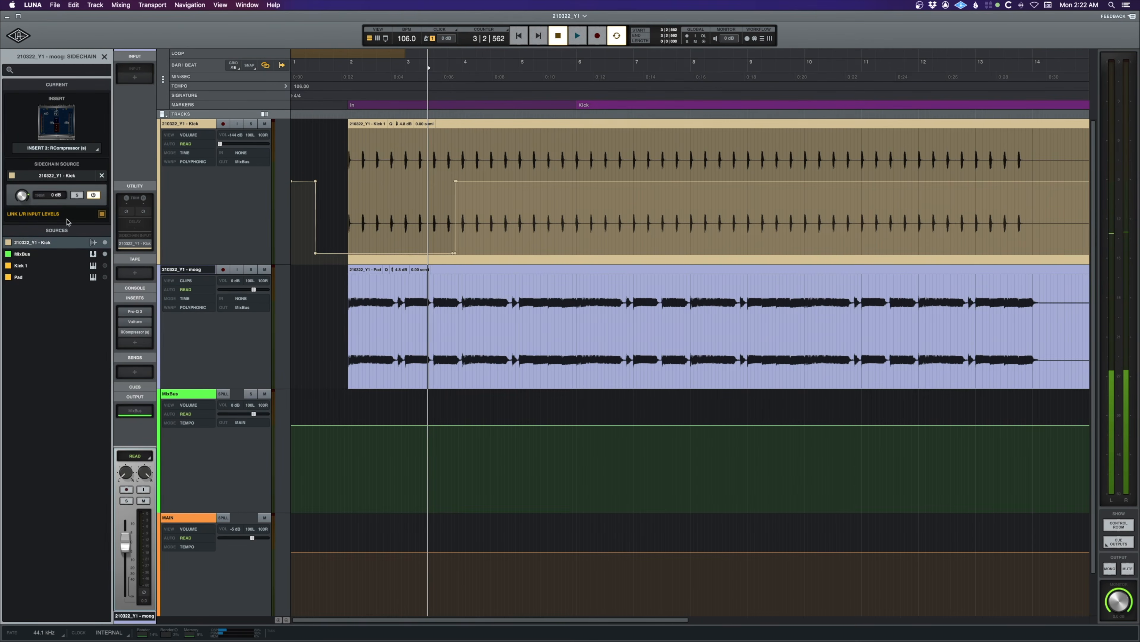
# - Open the moog track's RCompressor window alongside its sidechain settings
pyautogui.moveTo(135, 247)
pyautogui.click(135, 245)
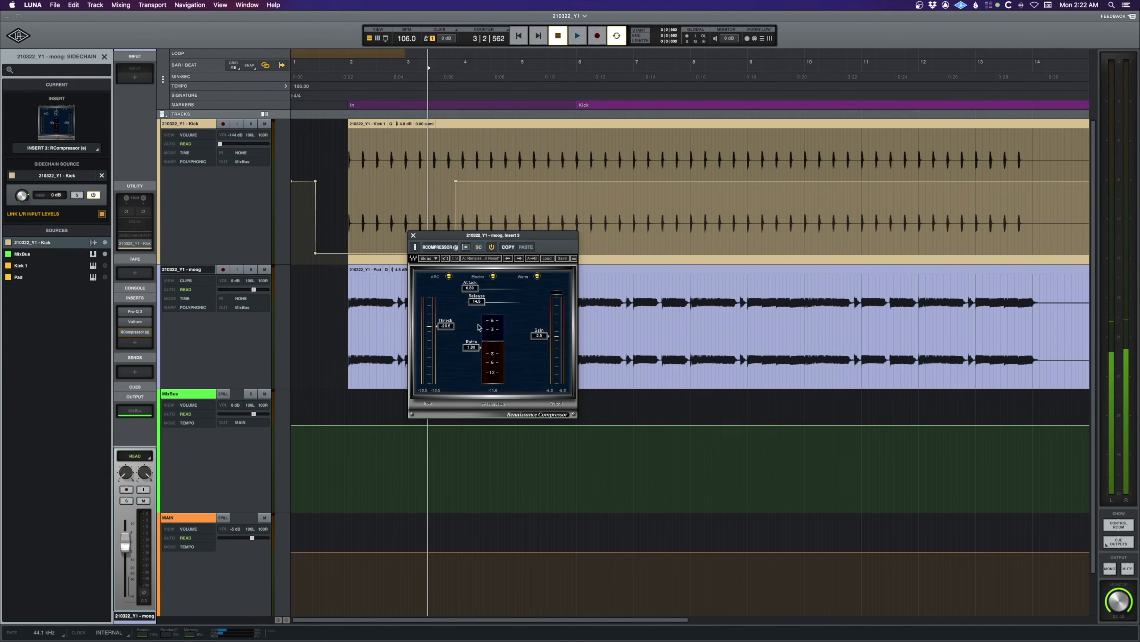